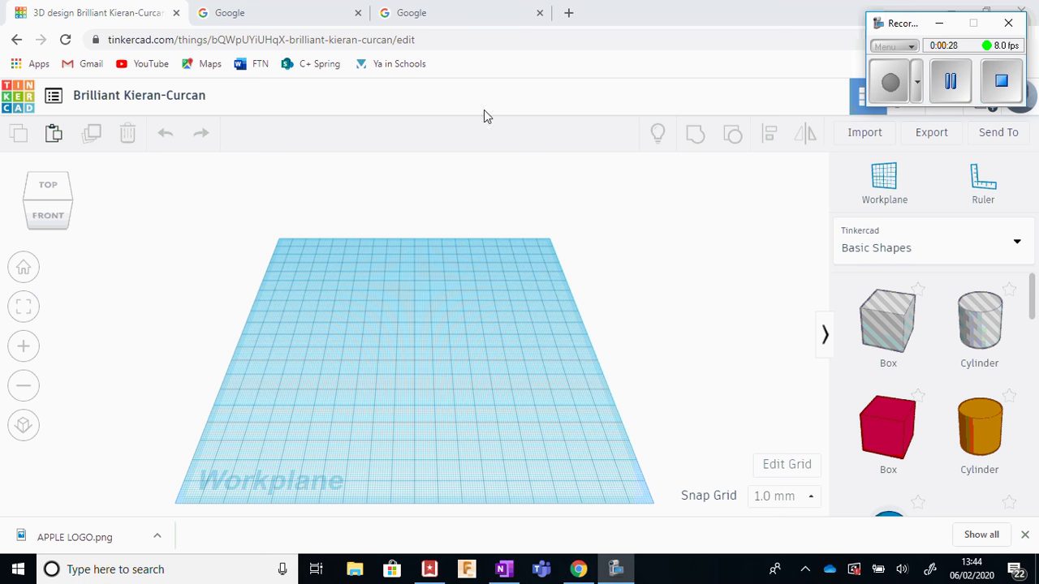
In the second Google tab, search for 'apple logo silhouette' using the suggestion.
left_click(301, 18)
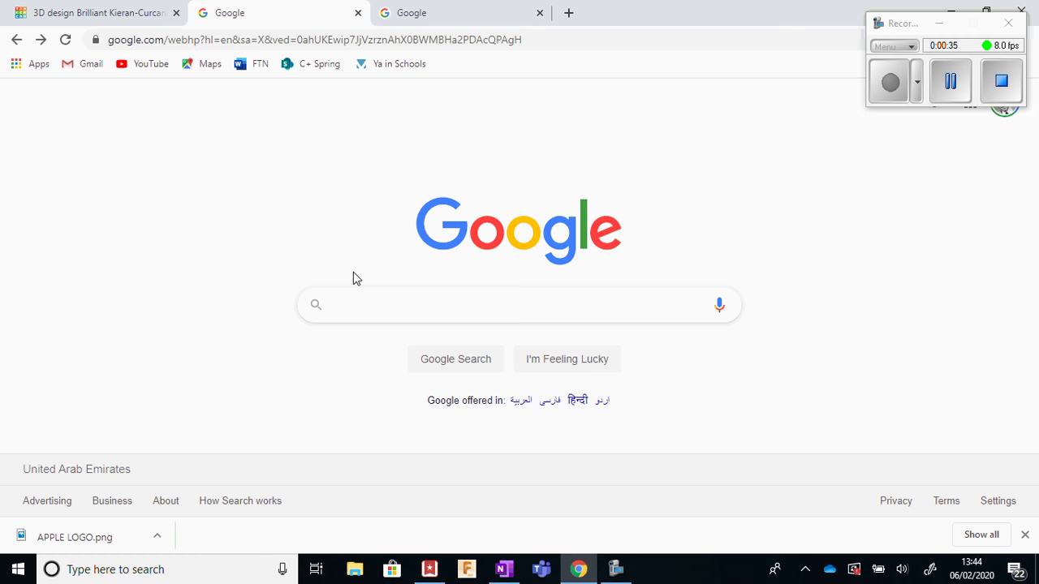
type("apple logo ")
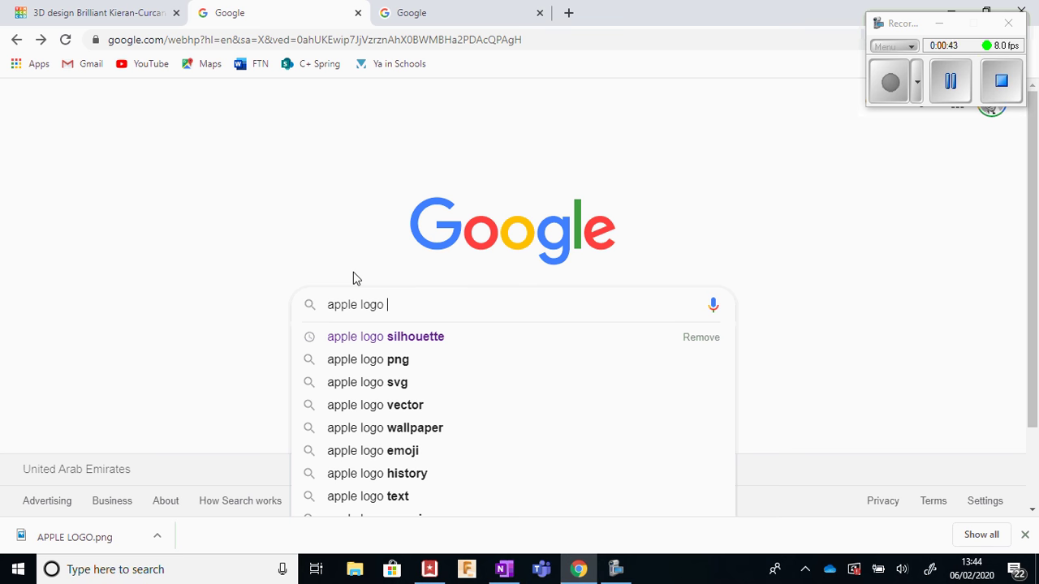
type("sil")
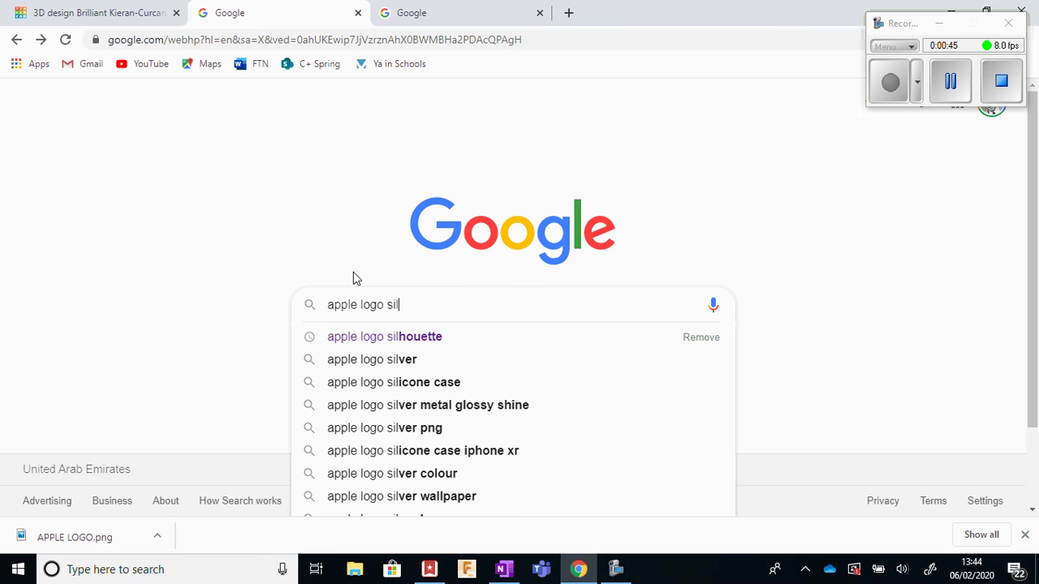
left_click(374, 342)
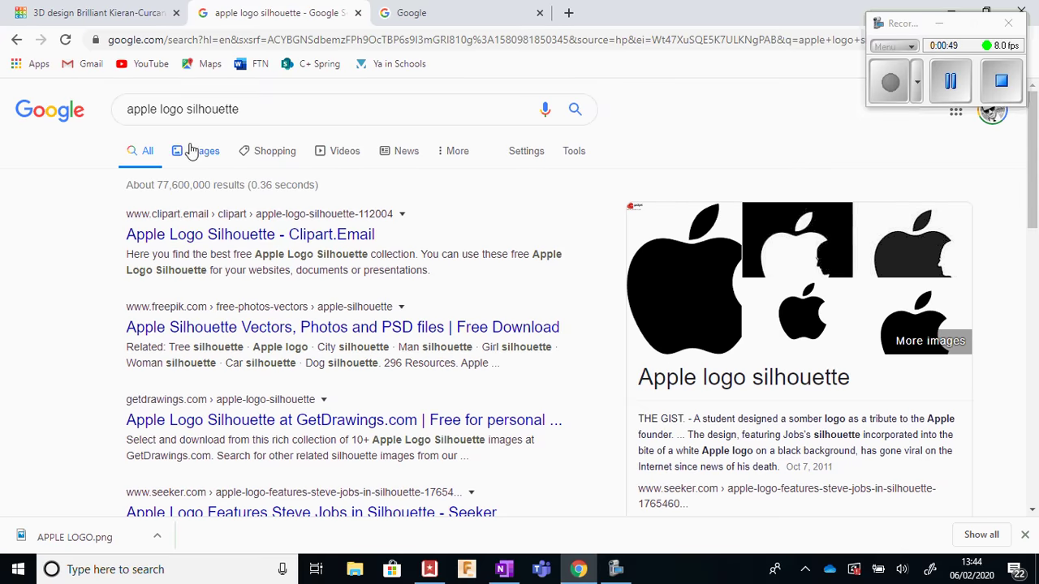
Switch to Images results and browse the black apple silhouette thumbnails, ending back near the top.
left_click(194, 153)
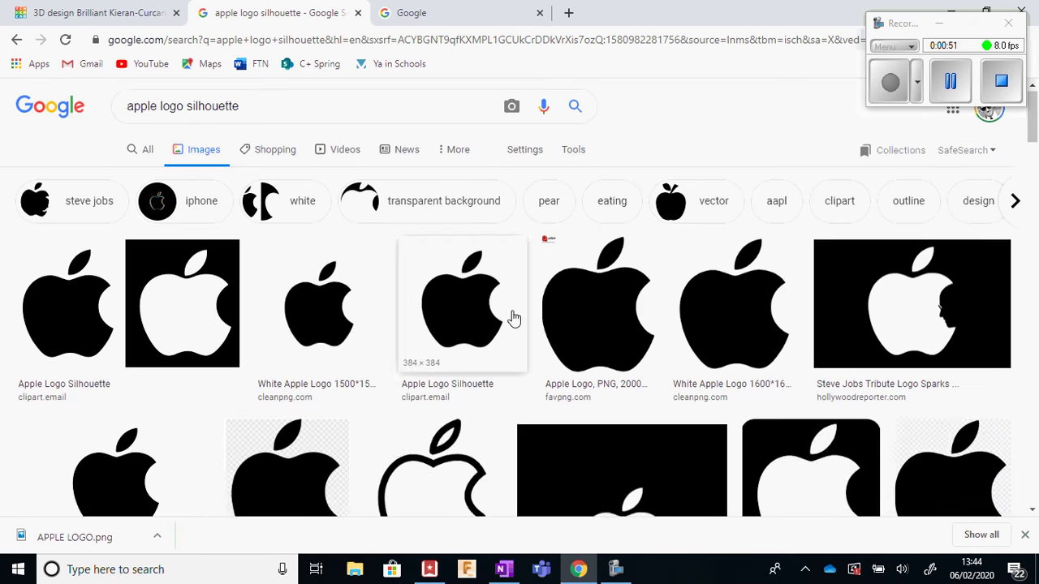
scroll(271, 323, "down", 2)
scroll(714, 325, "down", 2)
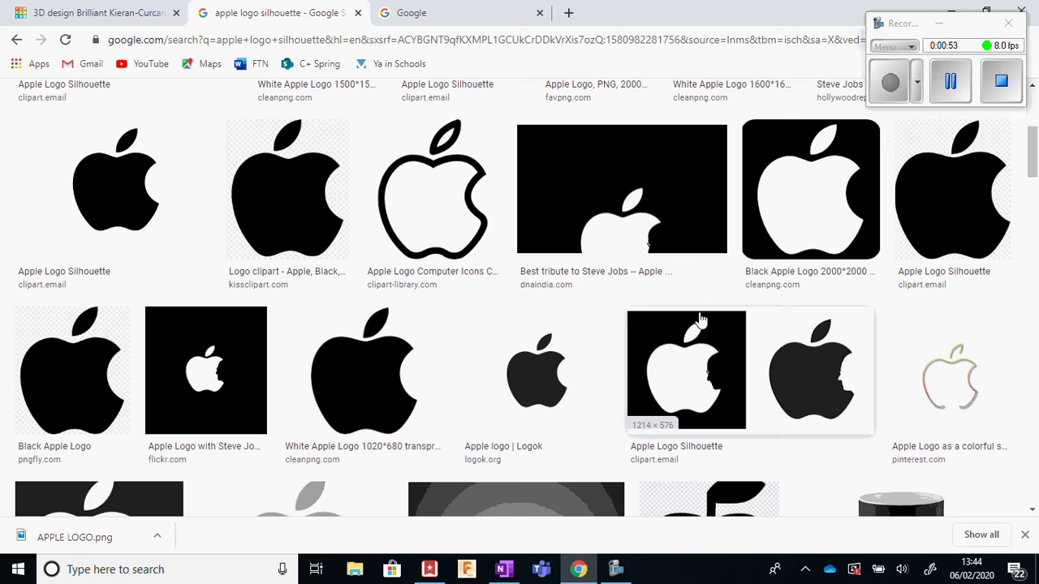
scroll(413, 259, "down", 3)
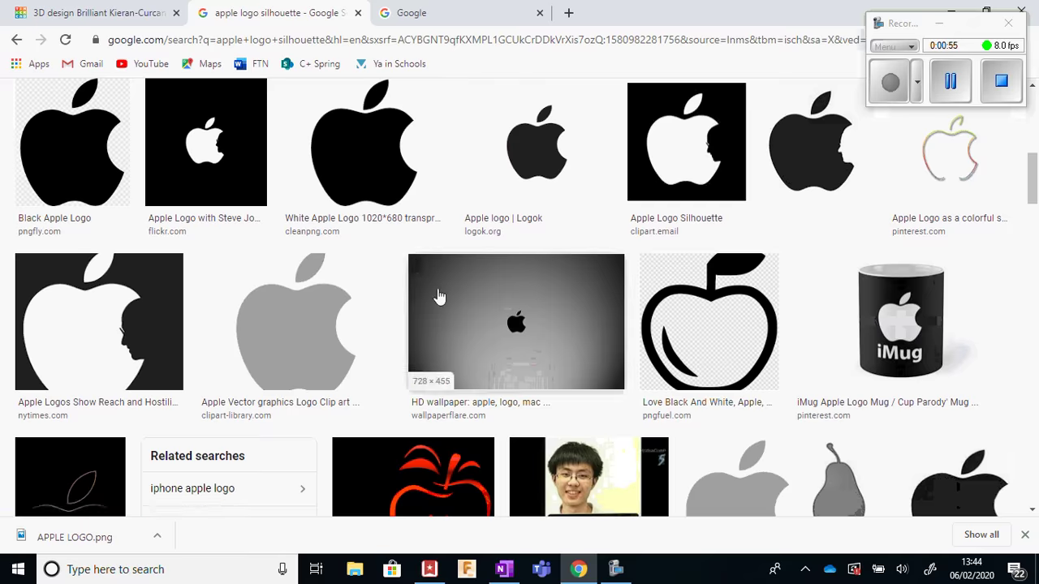
scroll(473, 330, "down", 2)
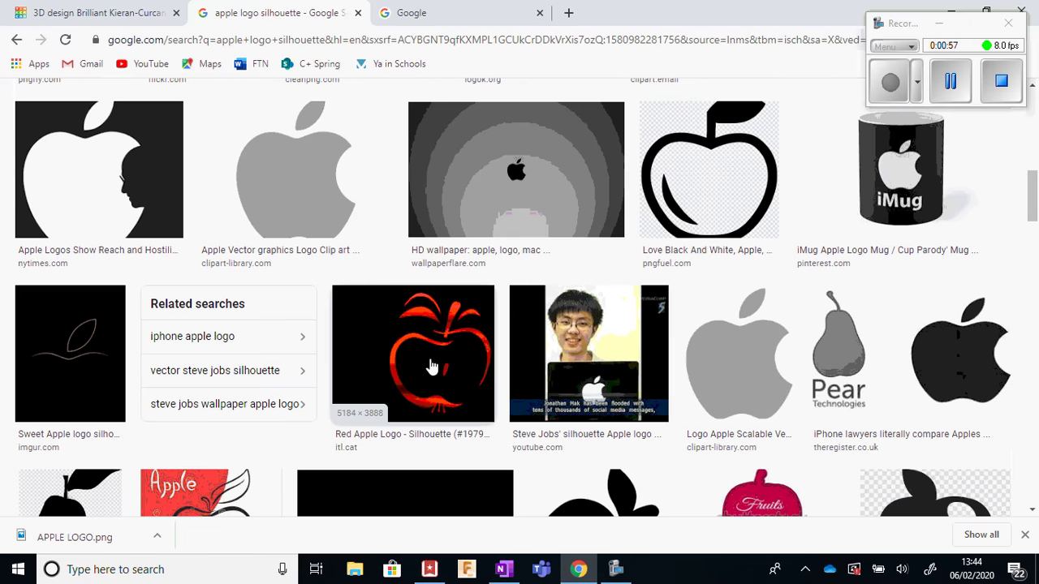
scroll(414, 357, "down", 2)
scroll(206, 349, "down", 2)
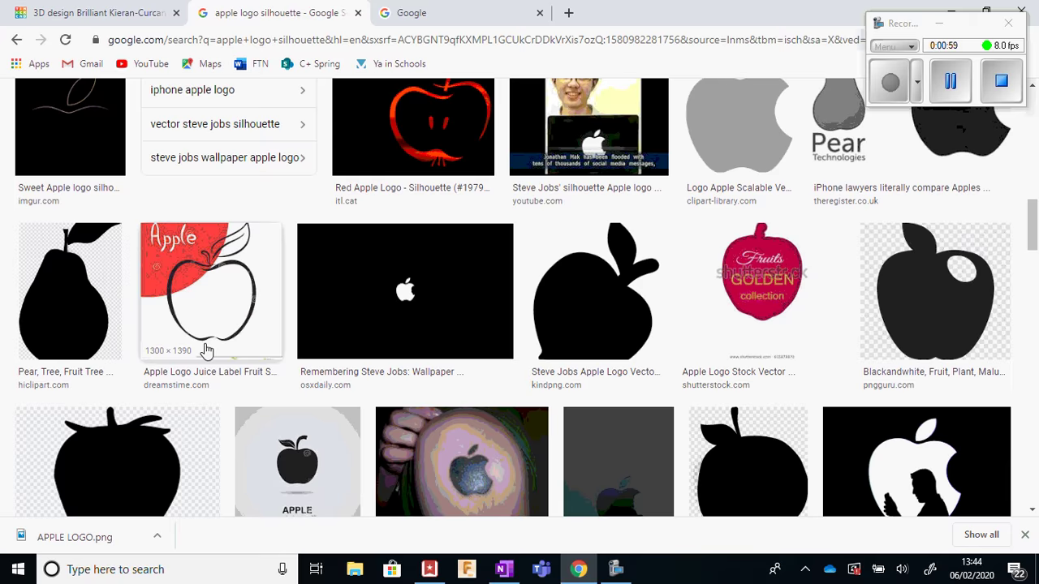
scroll(756, 223, "down", 5)
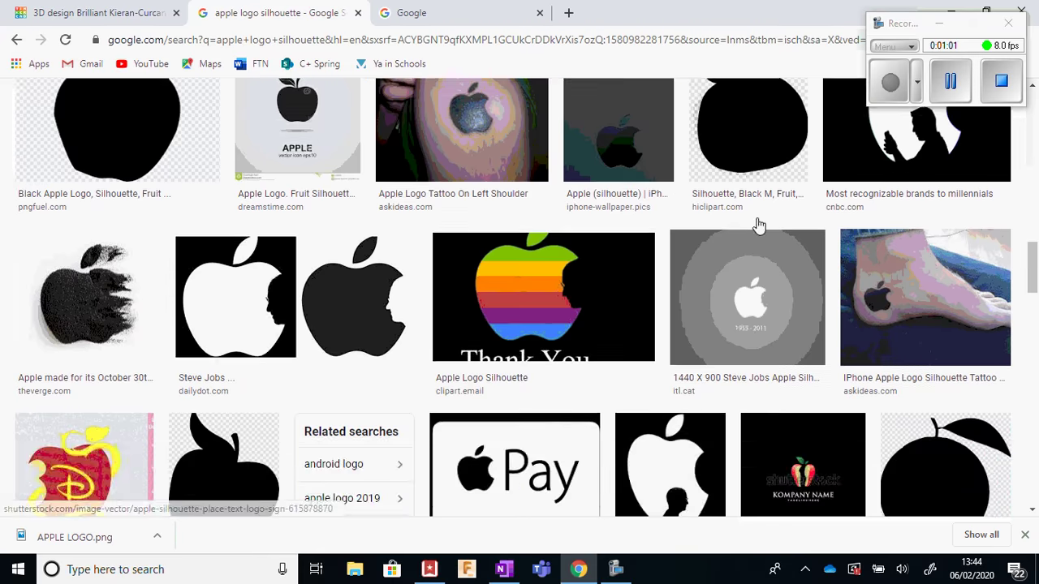
scroll(640, 242, "up", 2)
scroll(507, 203, "down", 3)
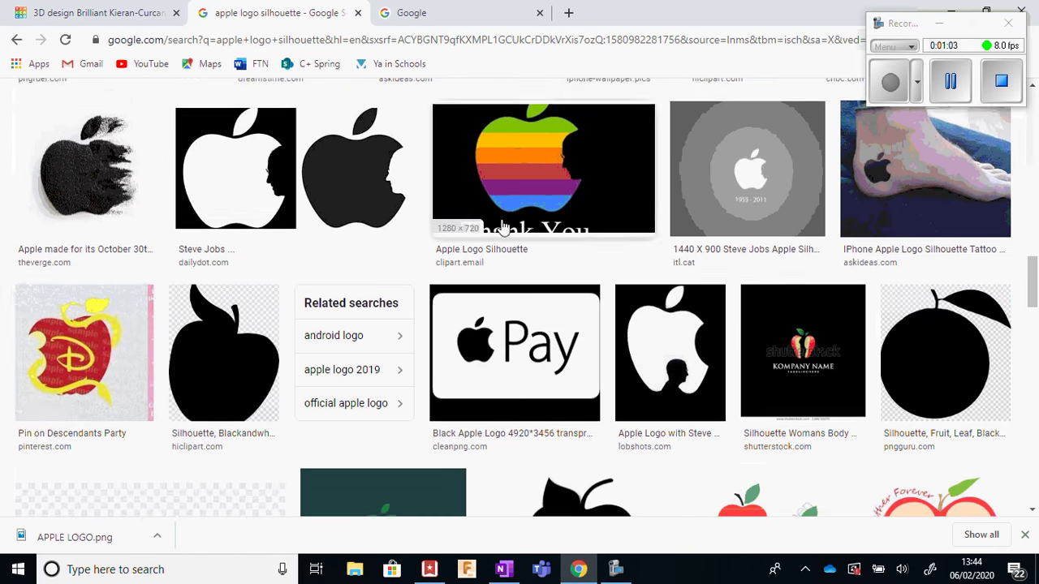
scroll(327, 336, "down", 2)
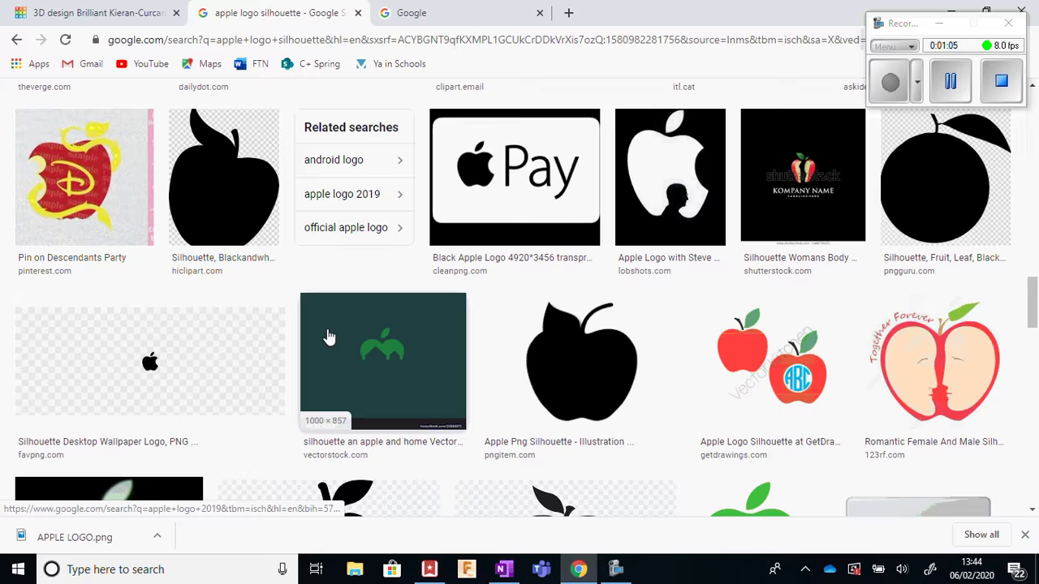
scroll(337, 339, "up", 5)
scroll(340, 341, "down", 2)
scroll(341, 359, "up", 10)
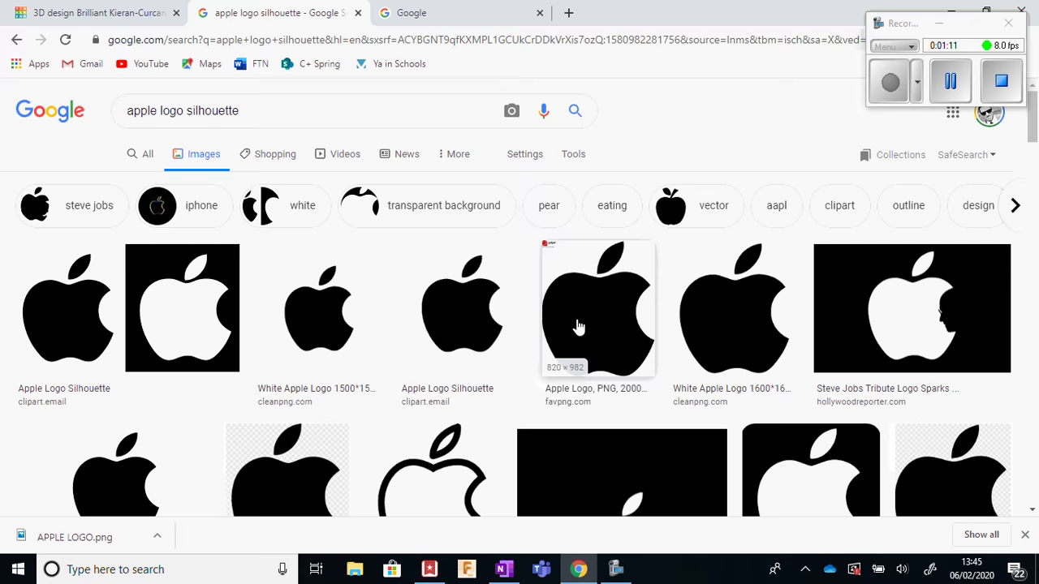
Enlarge the clipart.email Apple Logo Silhouette image and bring up its context menu.
left_click(469, 320)
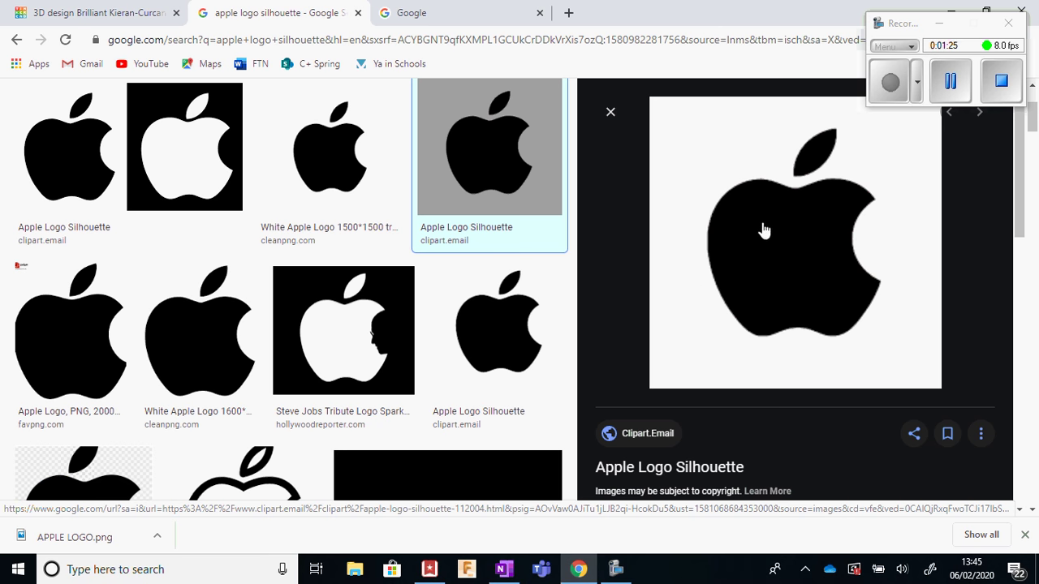
right_click(725, 172)
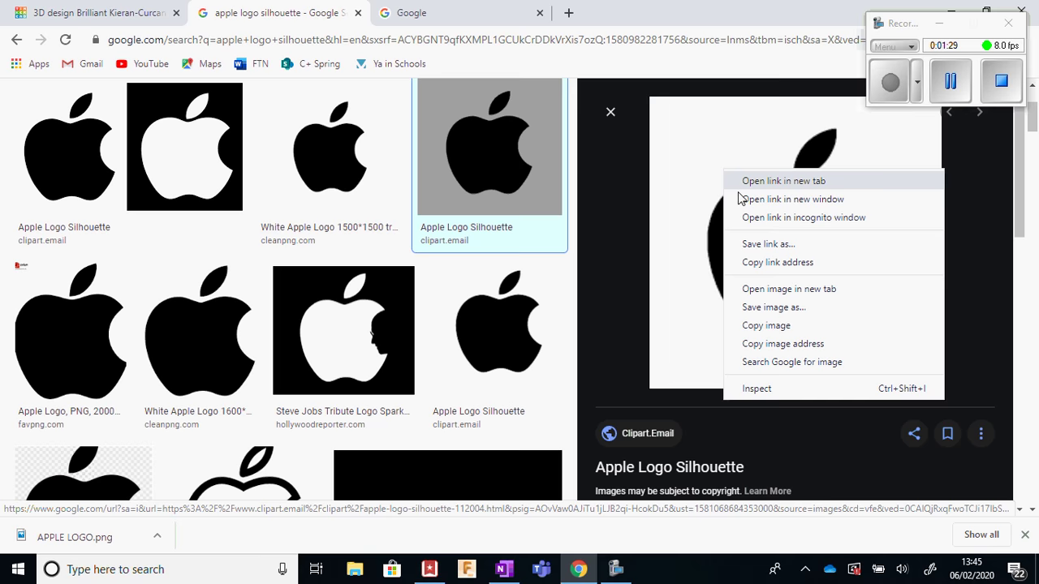
Save the silhouette as 'apple logo.png' in the Desktop Images folder.
left_click(761, 308)
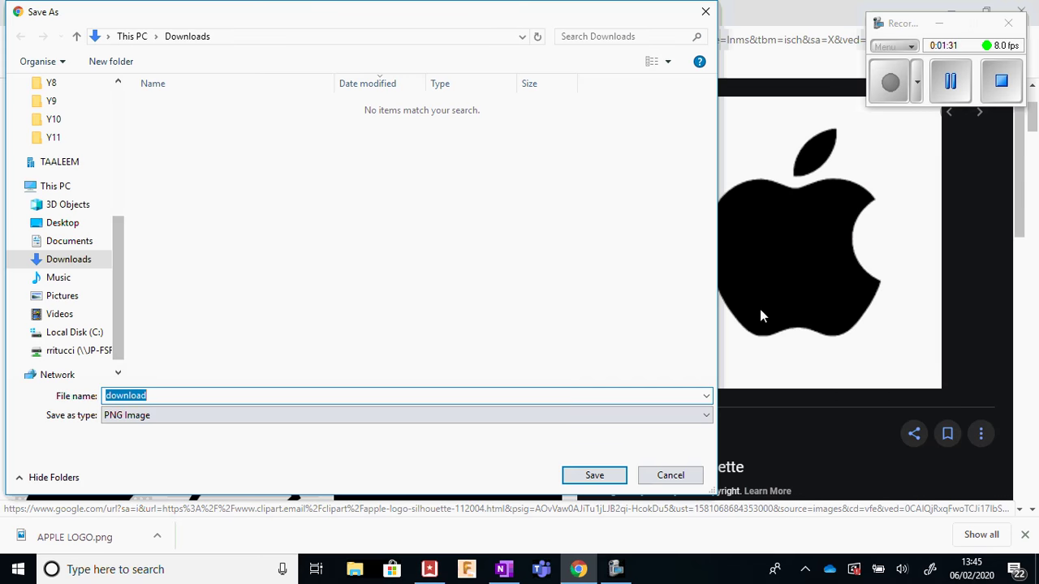
left_click(70, 224)
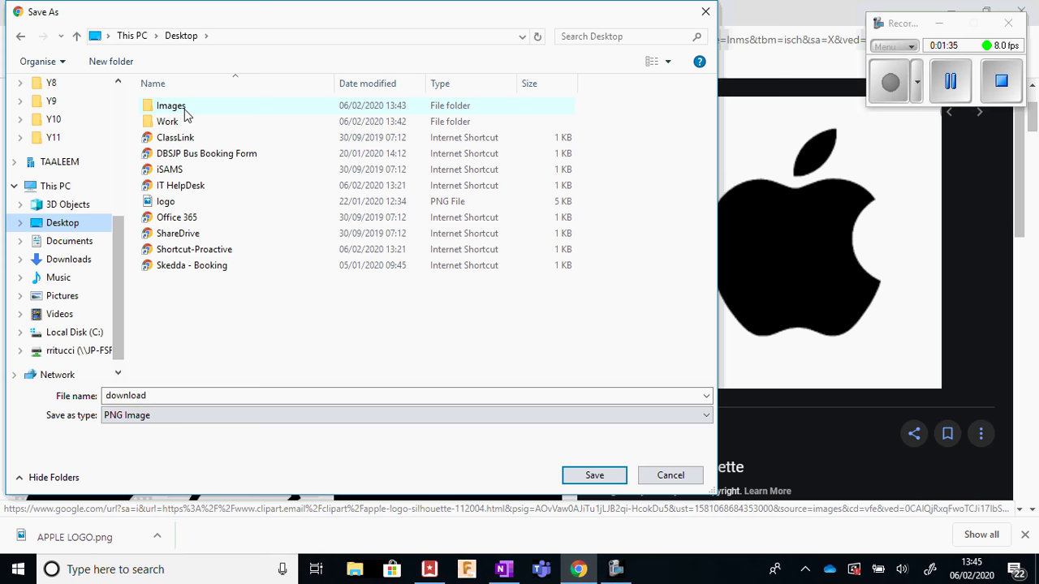
double_click(185, 113)
double_click(150, 395)
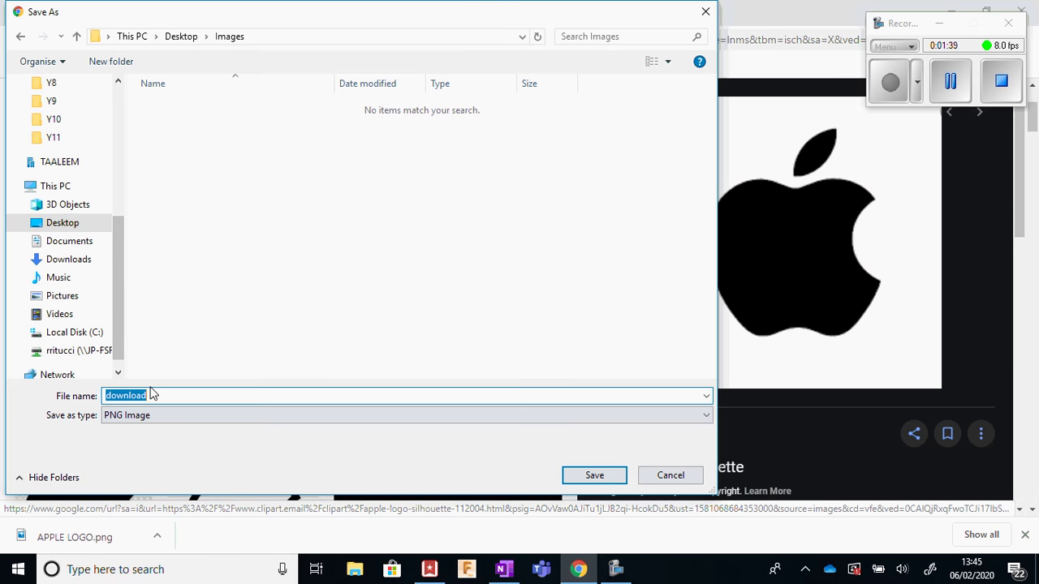
type("apple logo")
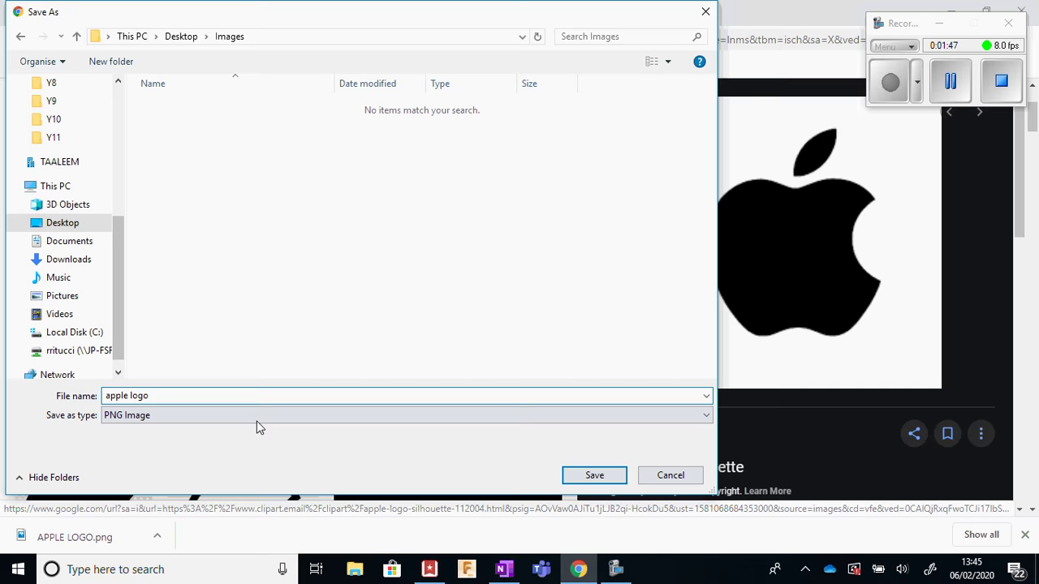
left_click(595, 476)
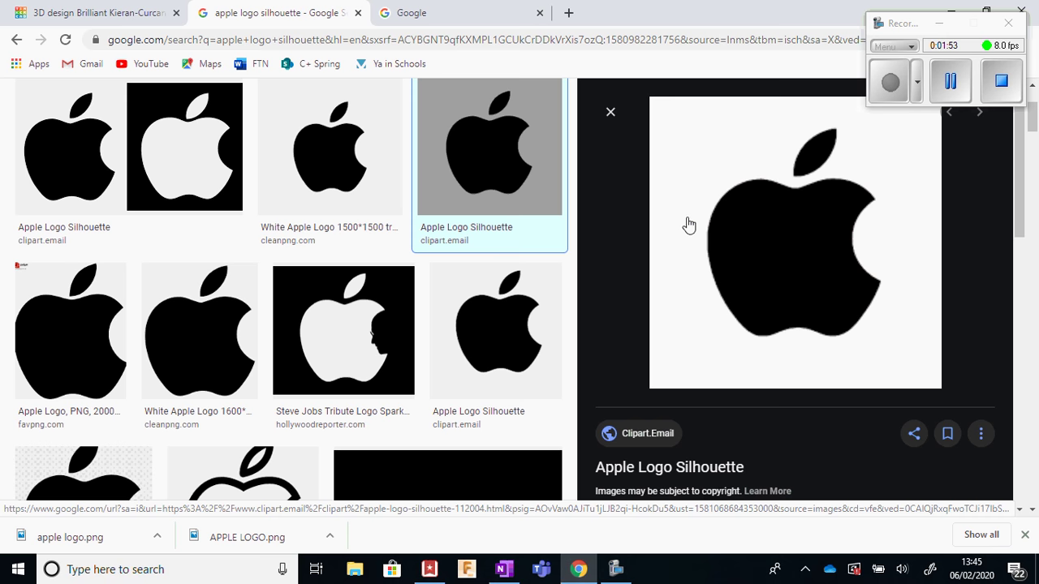
right_click(738, 217)
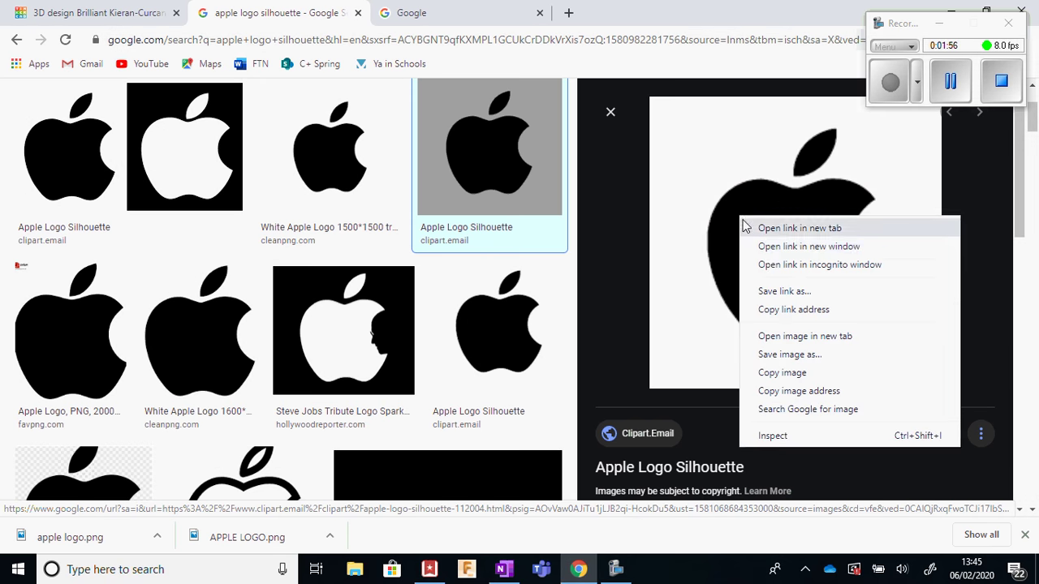
left_click(796, 363)
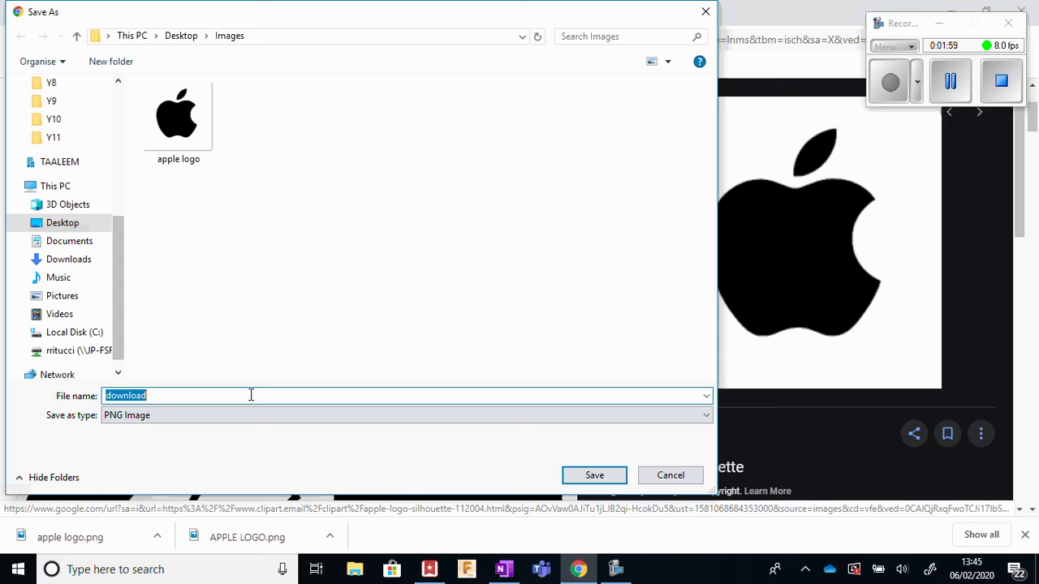
left_click(670, 474)
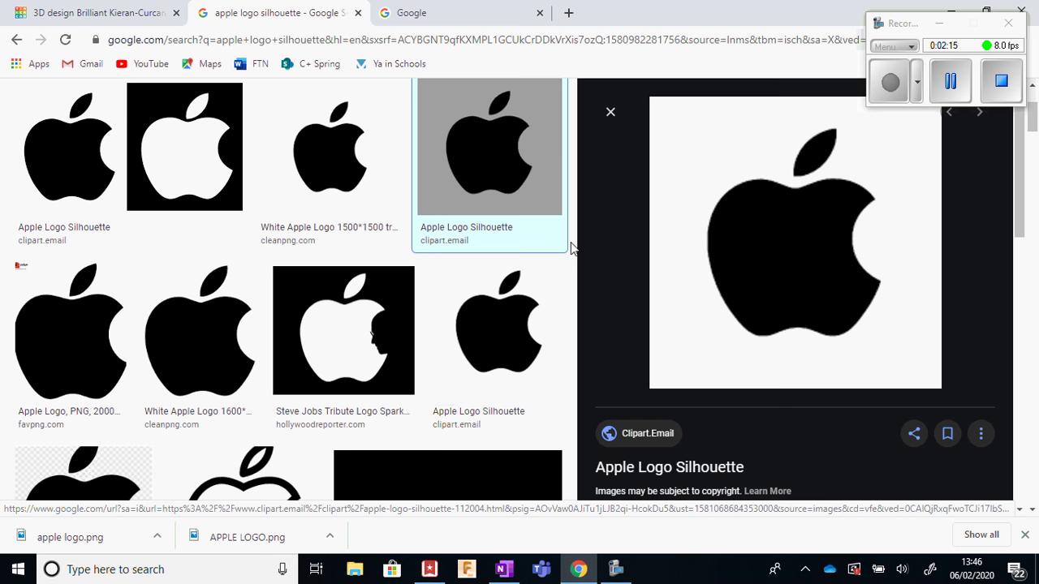
In the third Google tab, search for 'image converter' via the suggestion.
left_click(445, 16)
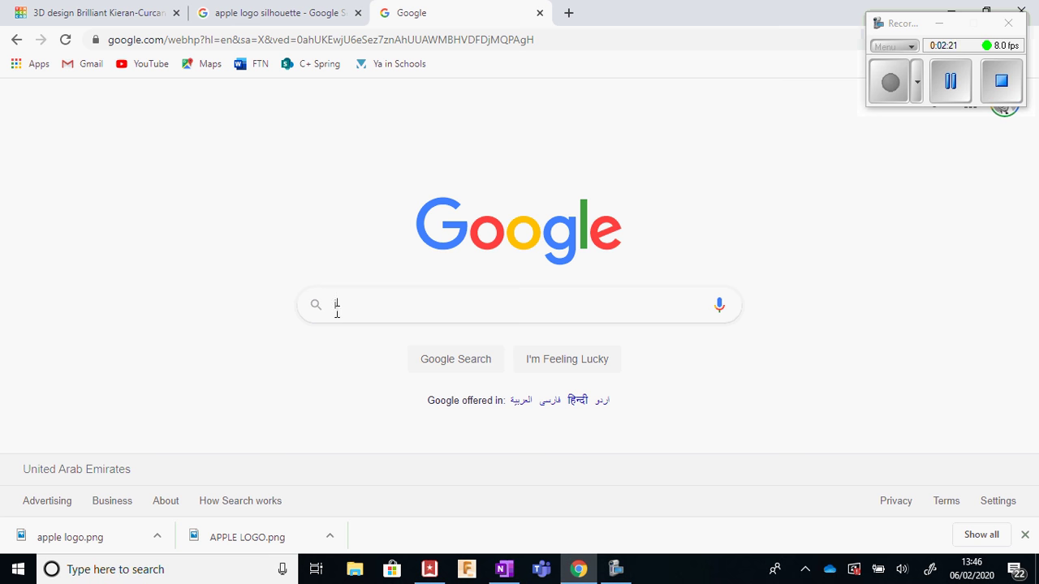
type("image")
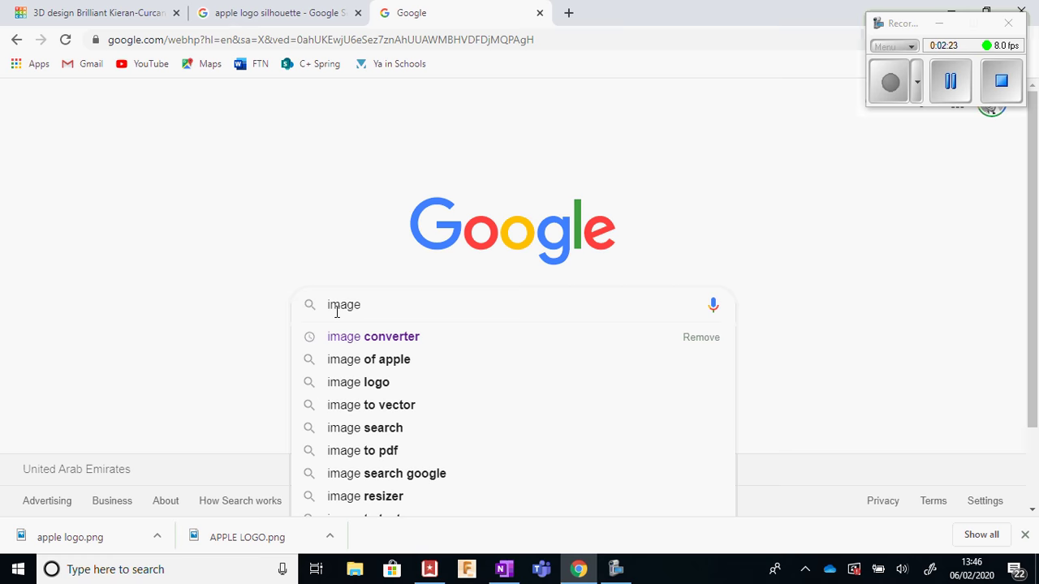
left_click(364, 345)
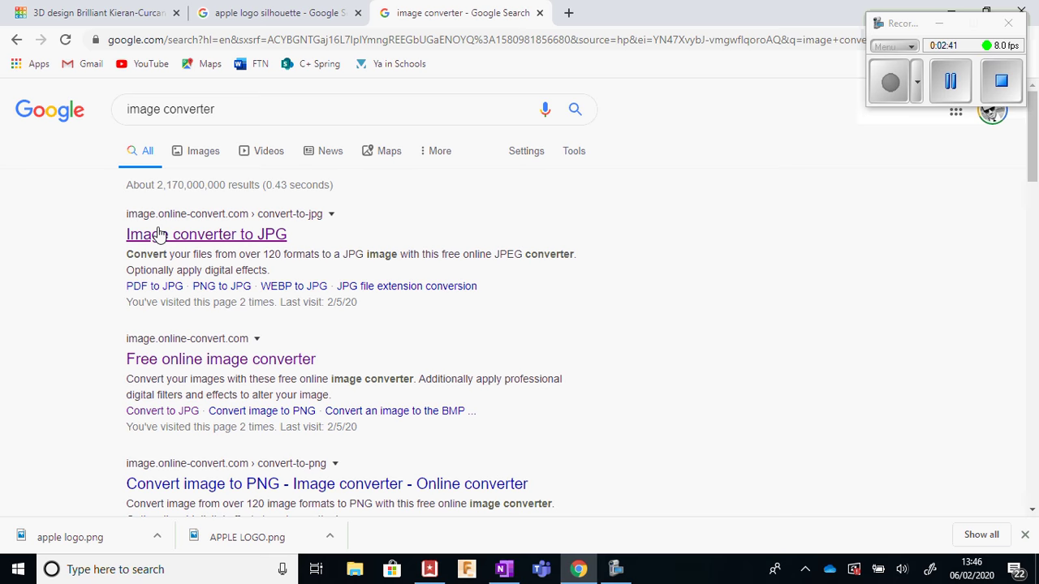
Open online-convert.com's image converter, then its Convert To SVG page down to the upload area.
left_click(211, 235)
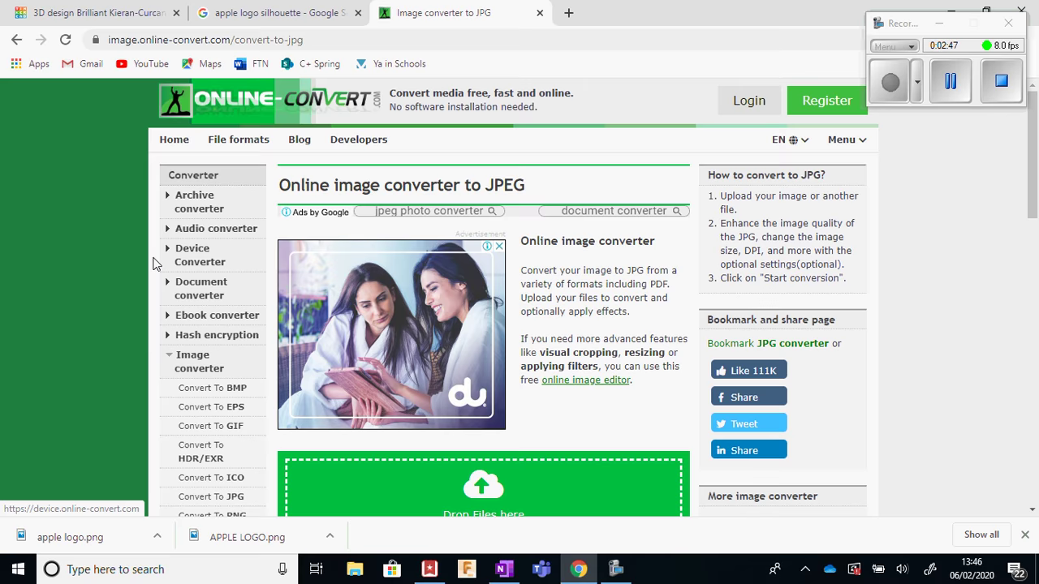
scroll(156, 263, "down", 2)
scroll(98, 201, "up", 1)
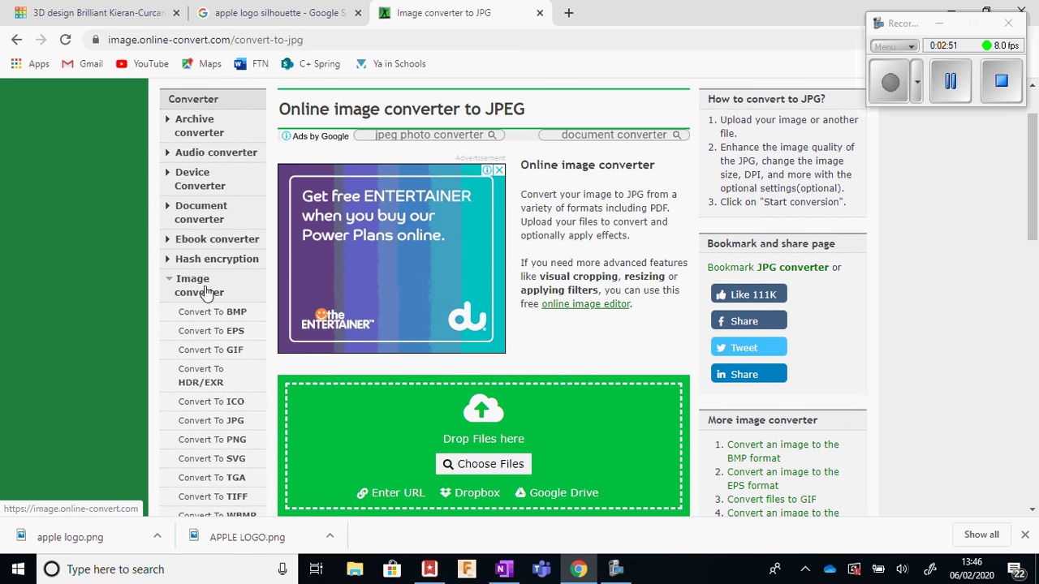
scroll(89, 292, "down", 1)
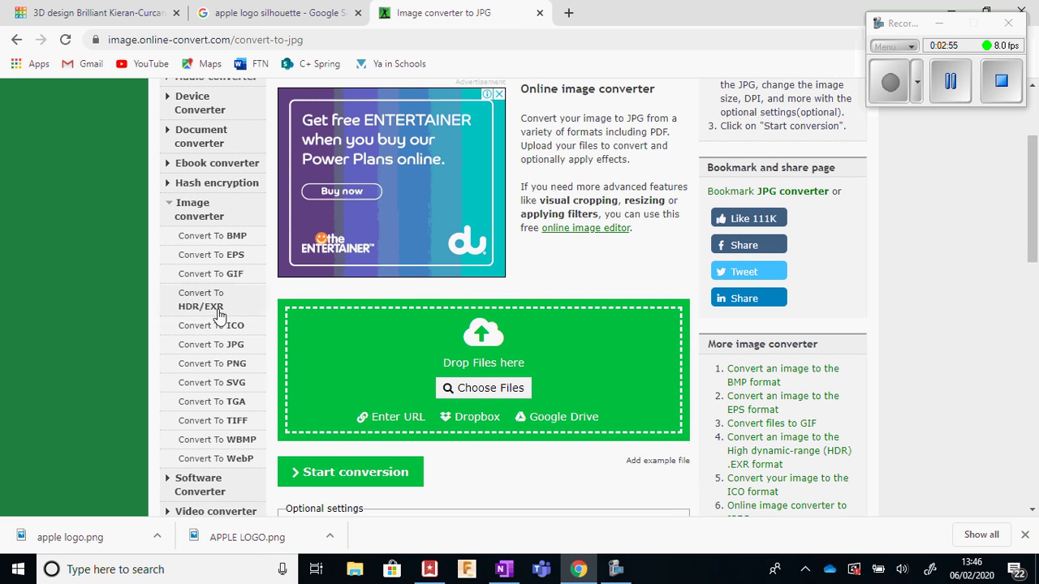
left_click(219, 383)
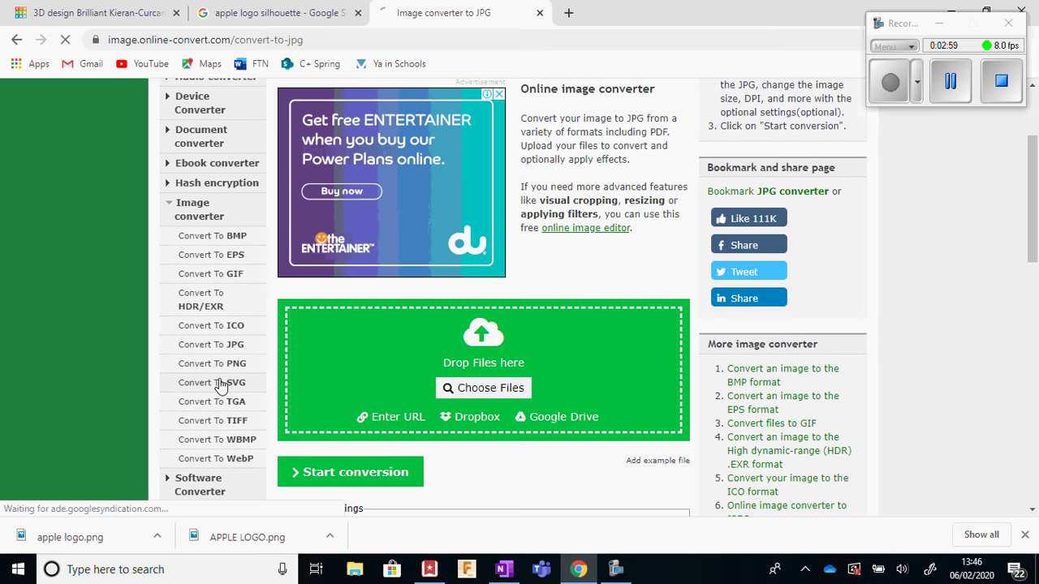
scroll(144, 331, "down", 2)
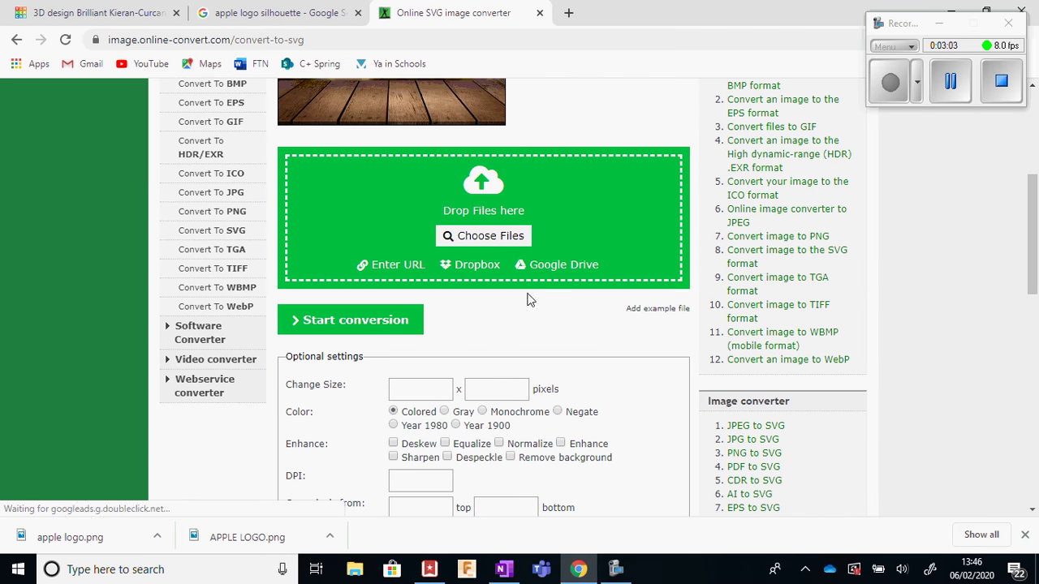
Upload 'apple logo.png' from Desktop > Images to the SVG converter.
left_click(470, 236)
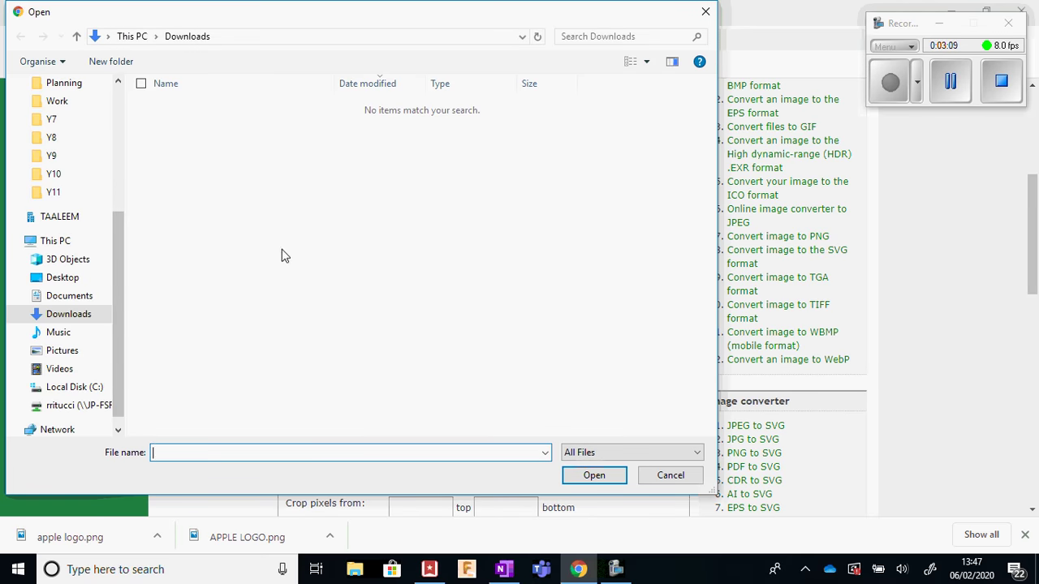
left_click(79, 280)
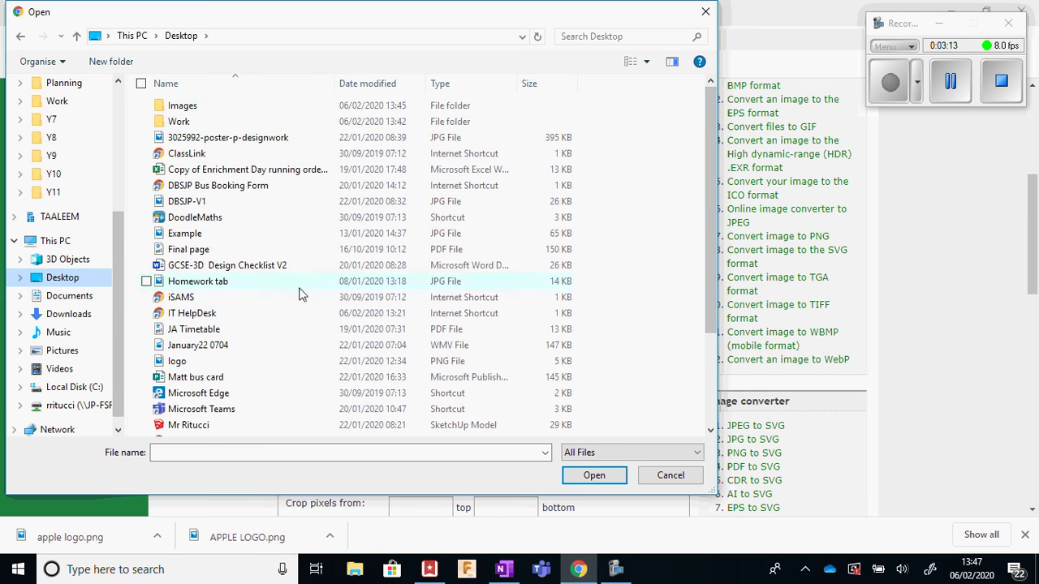
double_click(204, 113)
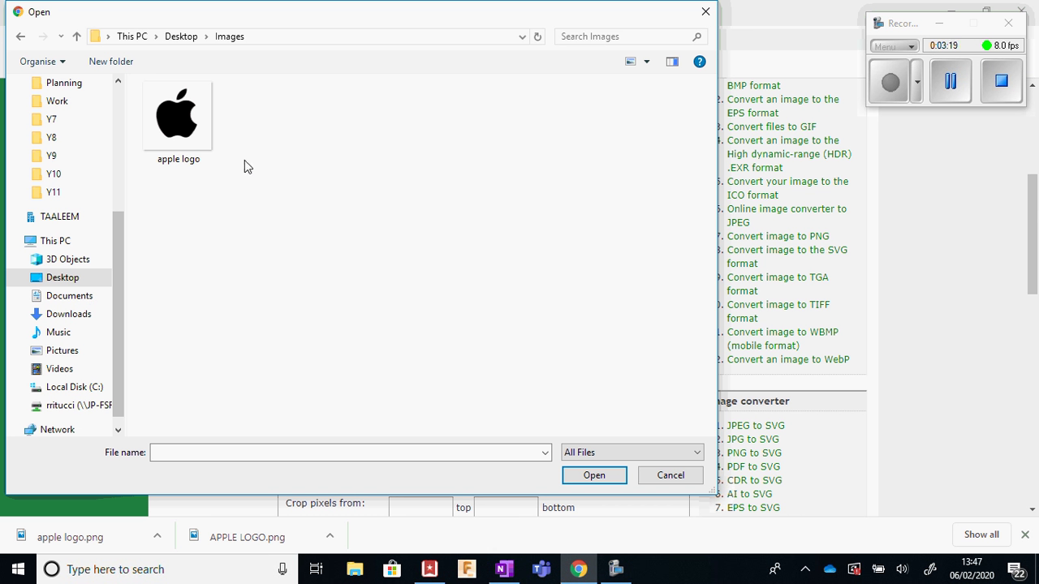
left_click(192, 135)
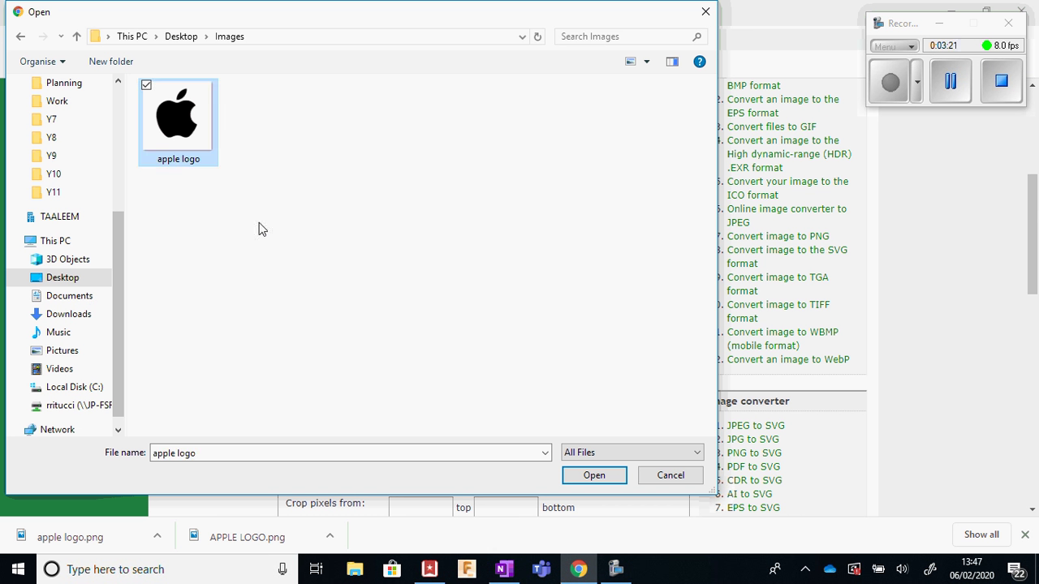
left_click(593, 477)
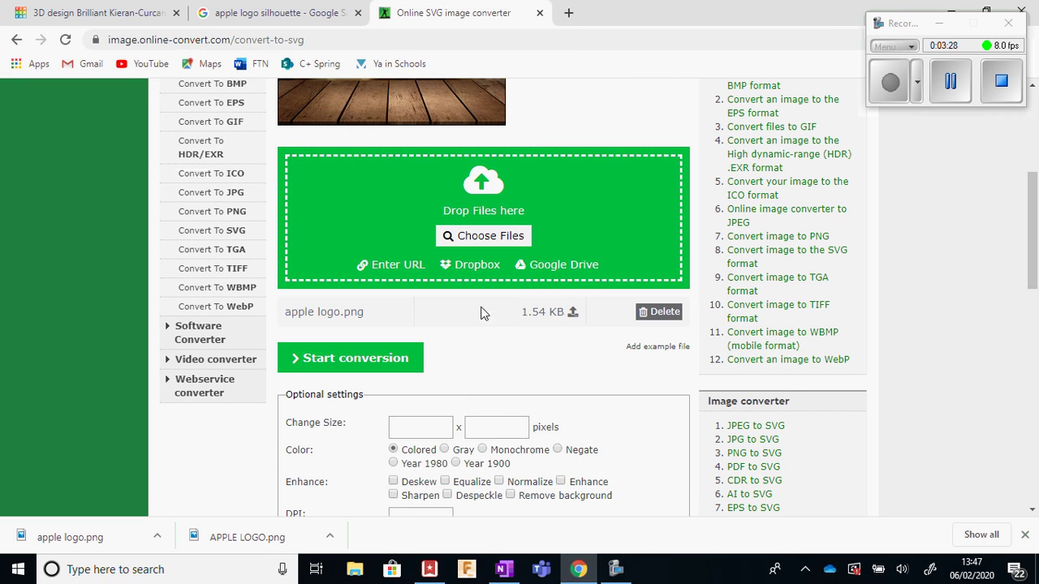
Start the SVG conversion and scroll to the converted file as 'apple logo.svg' downloads.
scroll(458, 339, "down", 1)
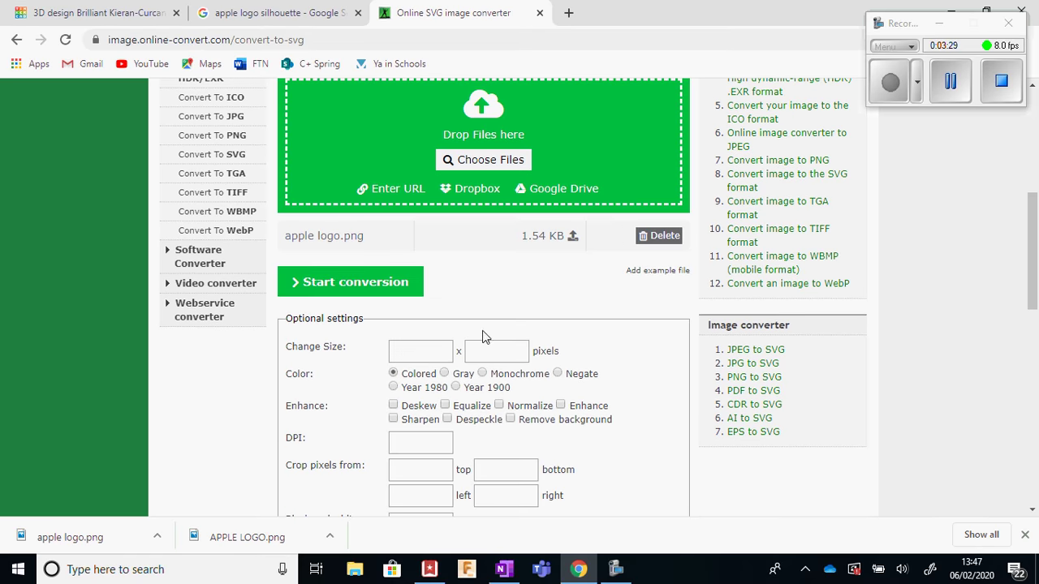
left_click(350, 284)
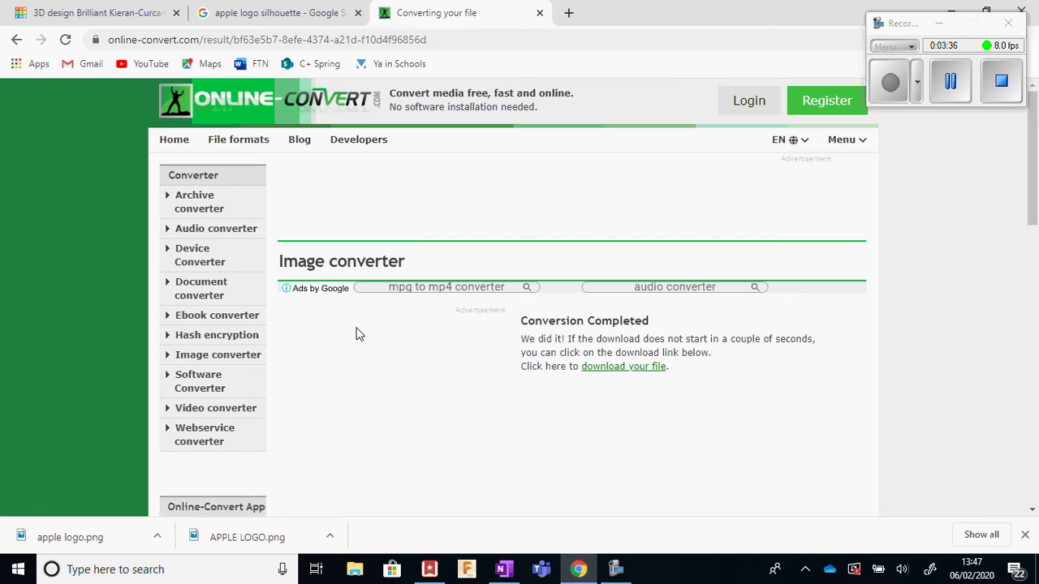
scroll(521, 328, "down", 4)
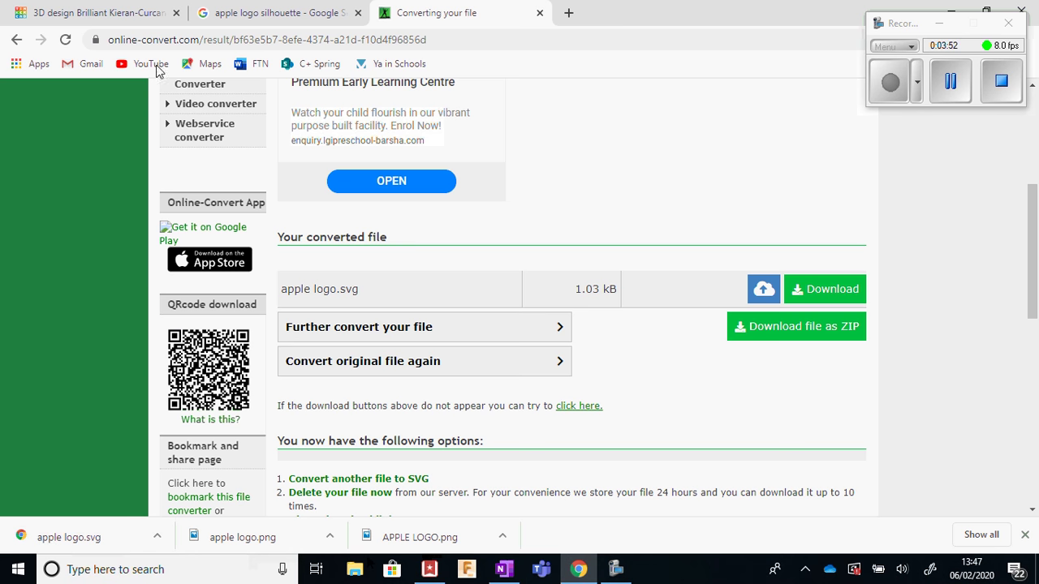
In Tinkercad, load 'apple logo.svg' from Downloads into the Import window.
left_click(116, 16)
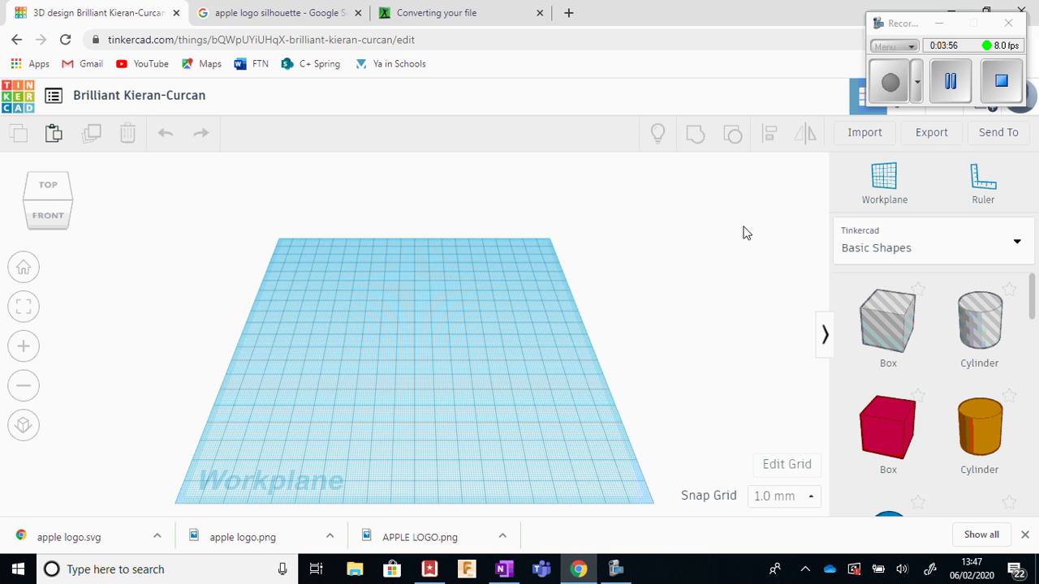
left_click(862, 134)
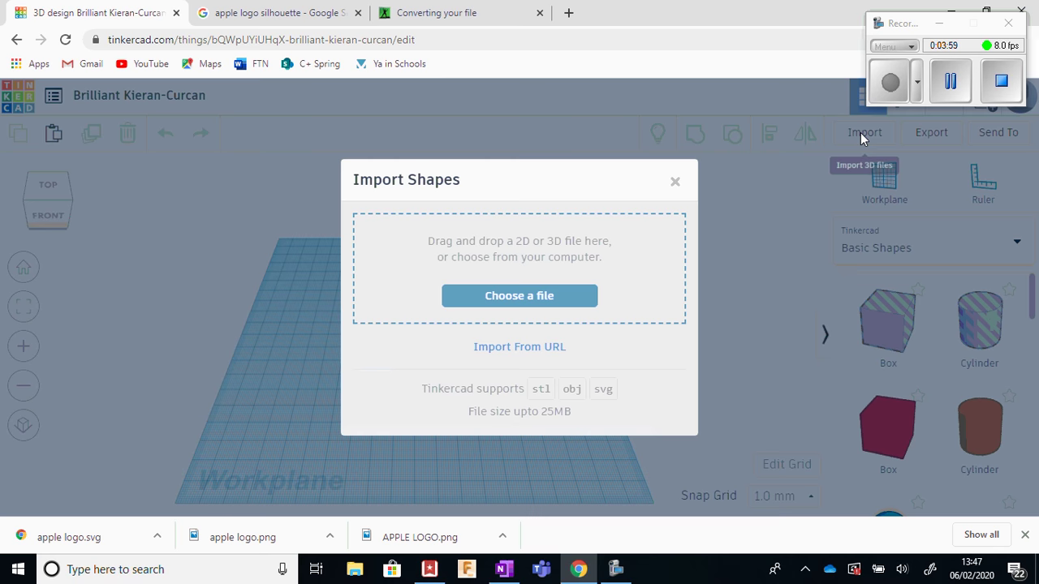
left_click(526, 299)
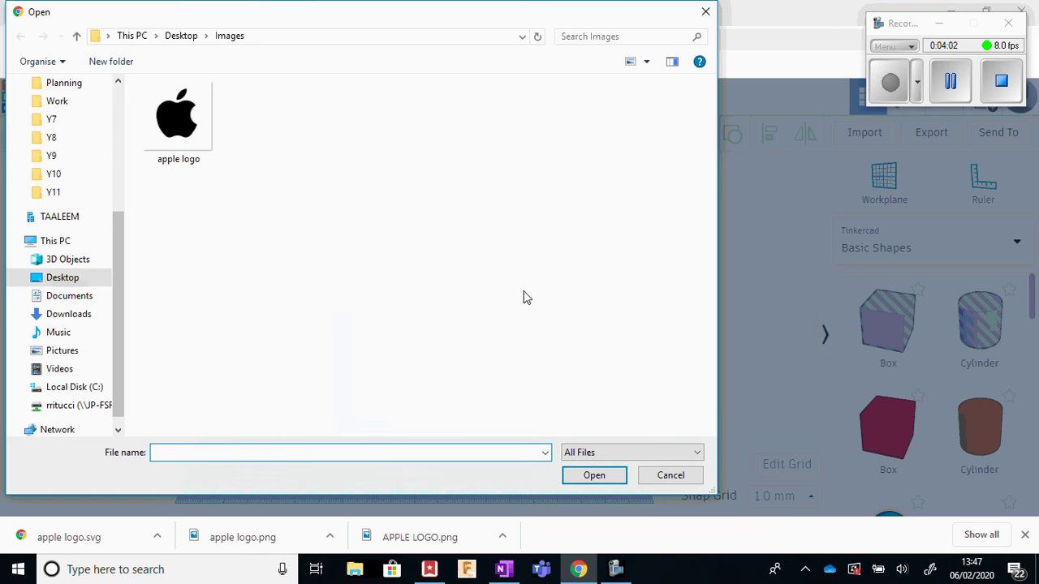
left_click(77, 323)
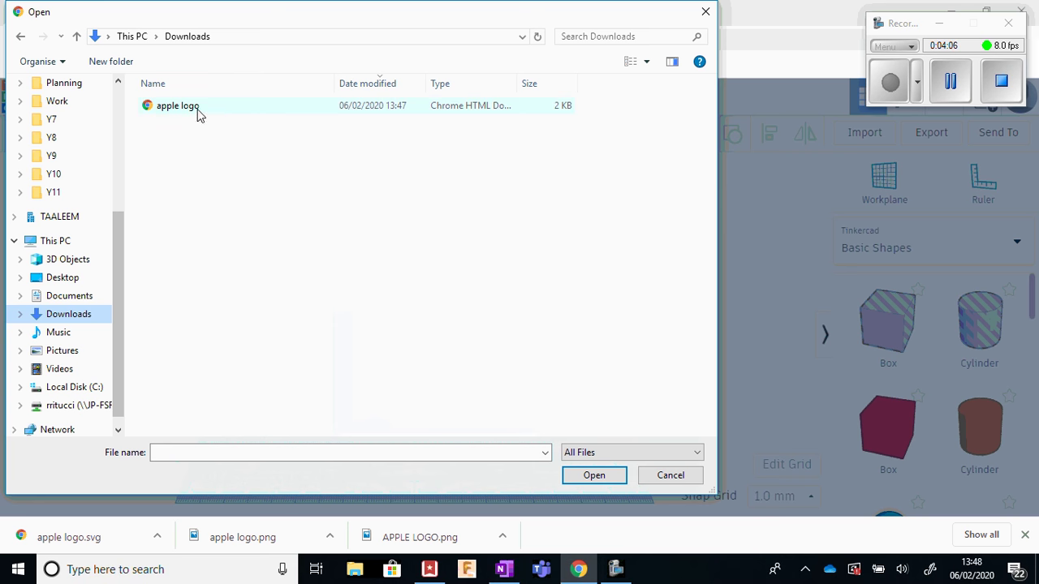
left_click_drag(425, 84, 491, 85)
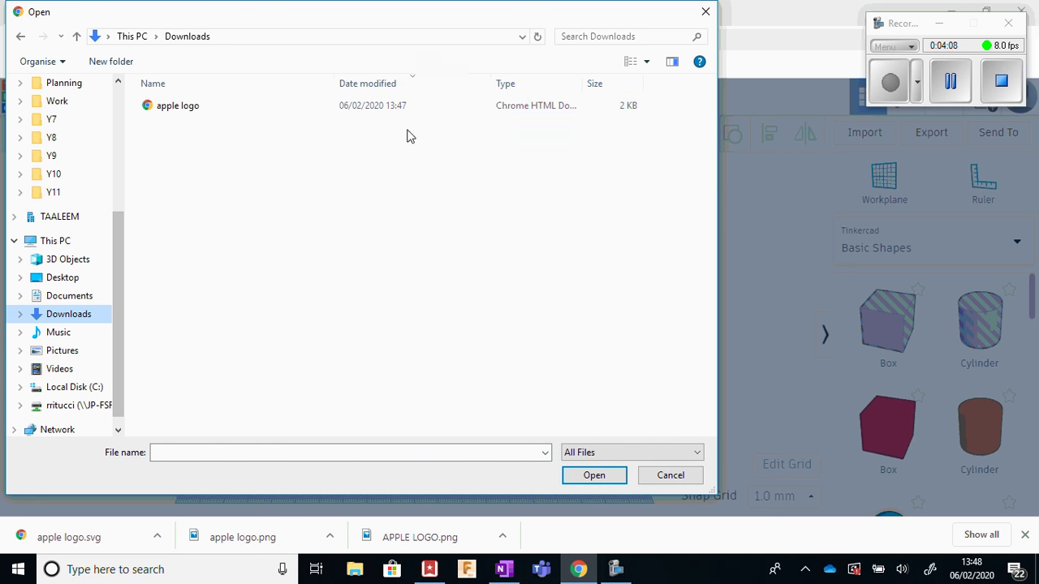
left_click(181, 114)
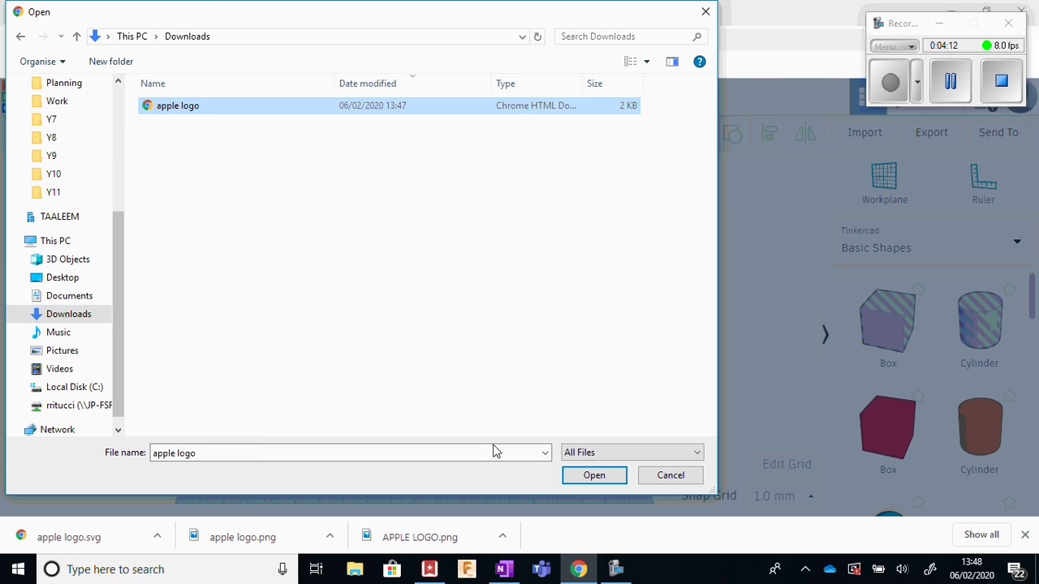
left_click(586, 477)
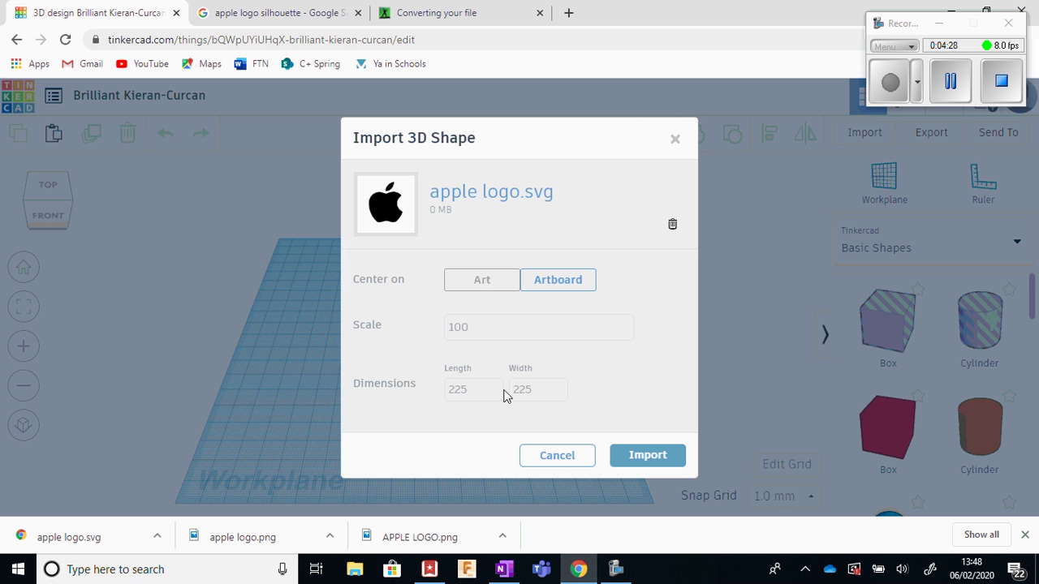
Set the import scale to 50 (112.5 × 112.5) and import the apple logo.
double_click(475, 328)
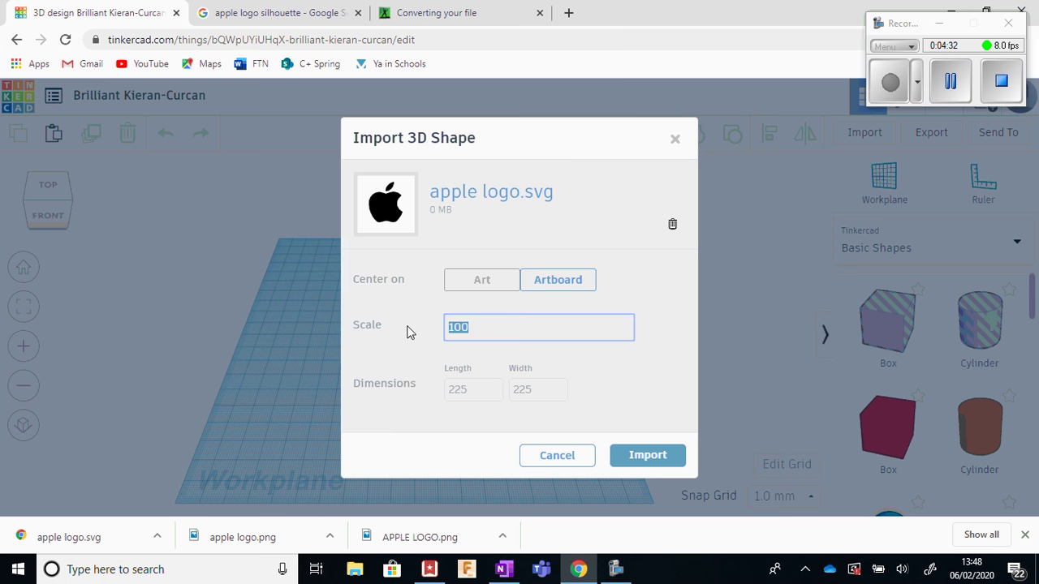
type("50")
left_click(388, 358)
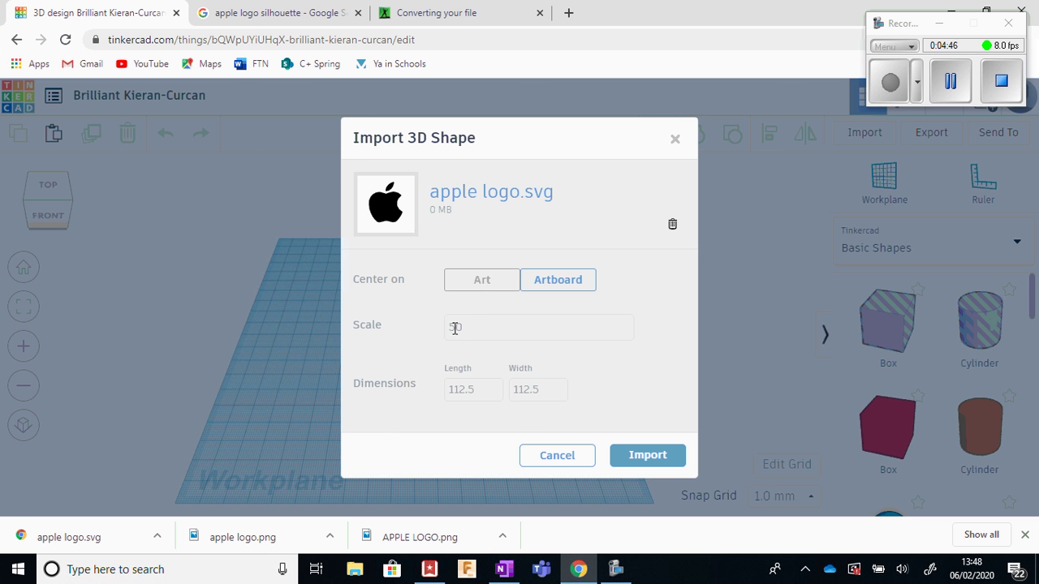
left_click(633, 457)
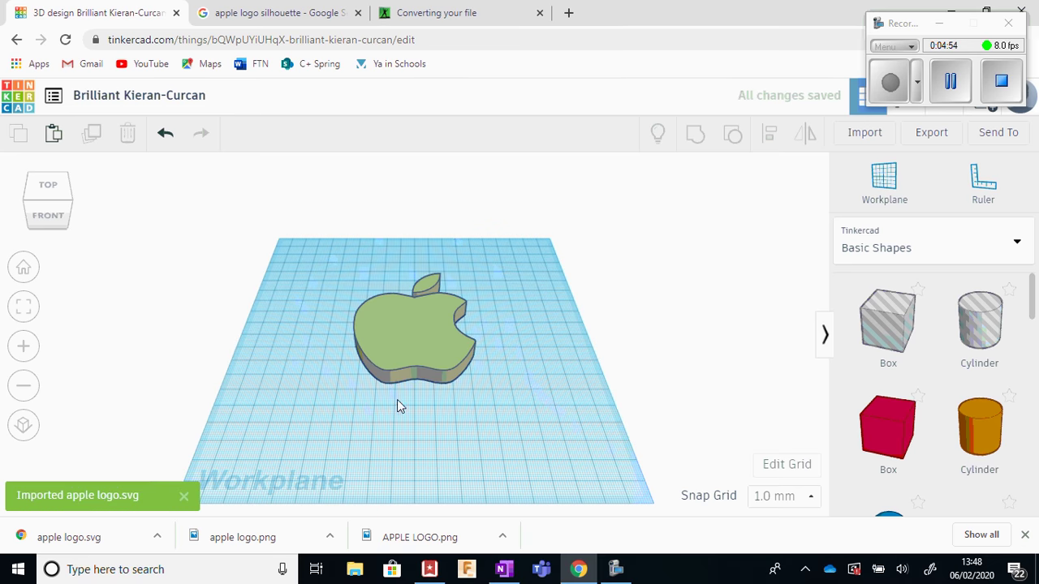
Zoom in on the workplane and box-select the imported green apple logo.
scroll(412, 333, "up", 3)
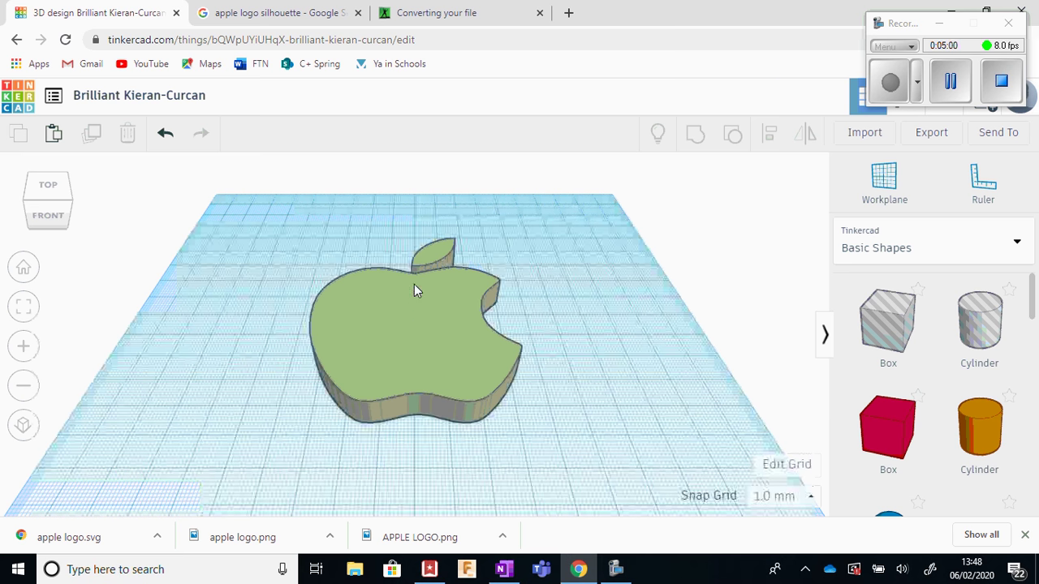
left_click_drag(300, 266, 602, 449)
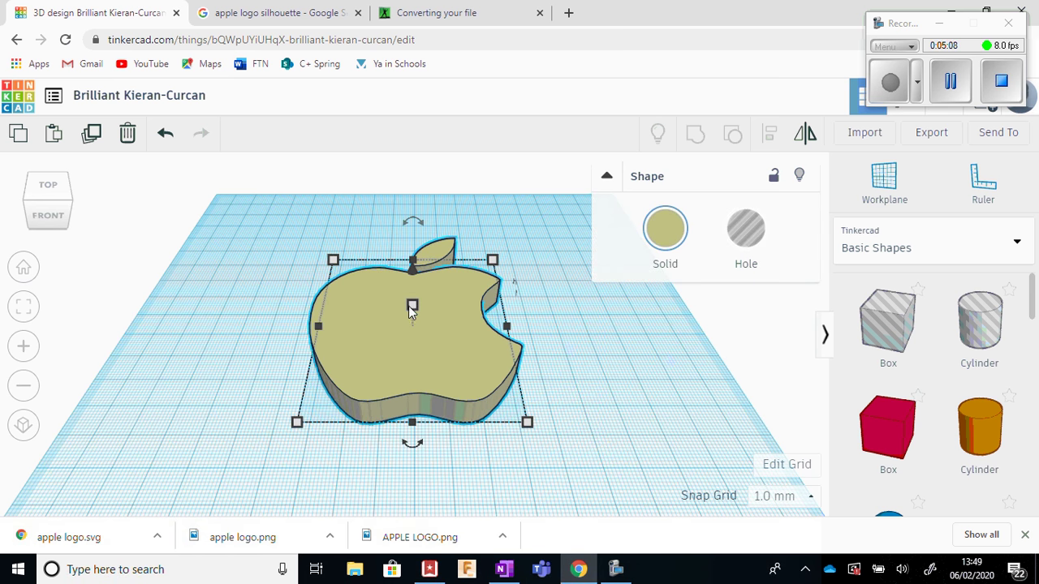
Lower the apple logo's height to 5.00 and colour it magenta, then deselect it.
mouse_move(411, 312)
left_mouse_down()
mouse_move(415, 240)
mouse_move(426, 323)
left_mouse_up()
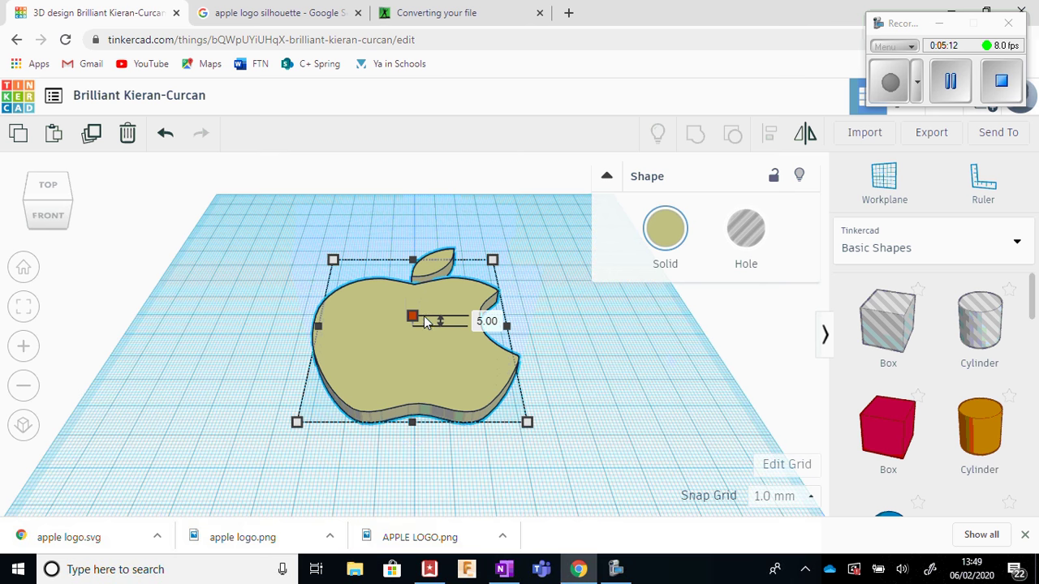
left_click(665, 240)
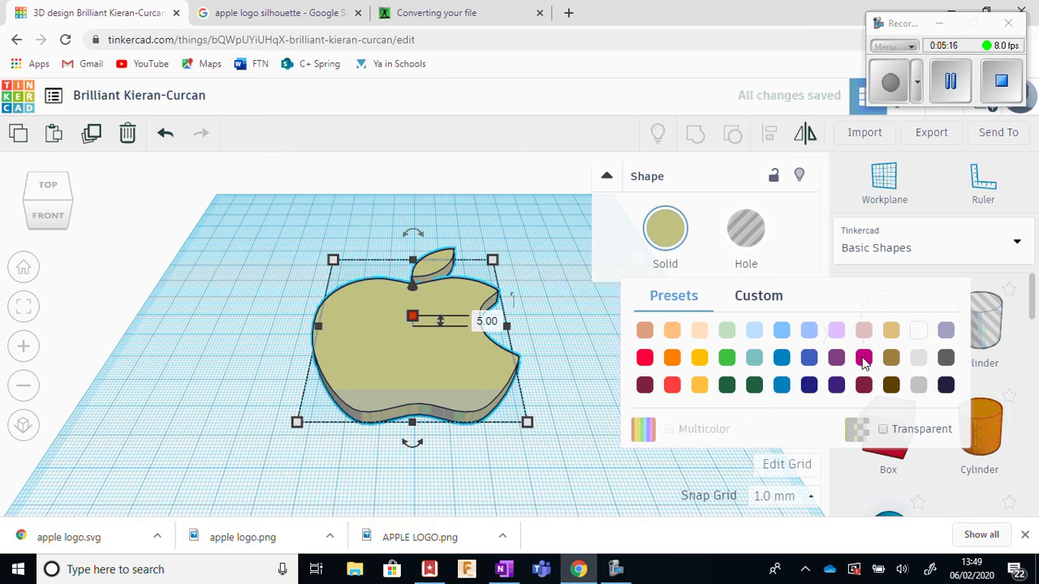
left_click(863, 359)
left_click(631, 381)
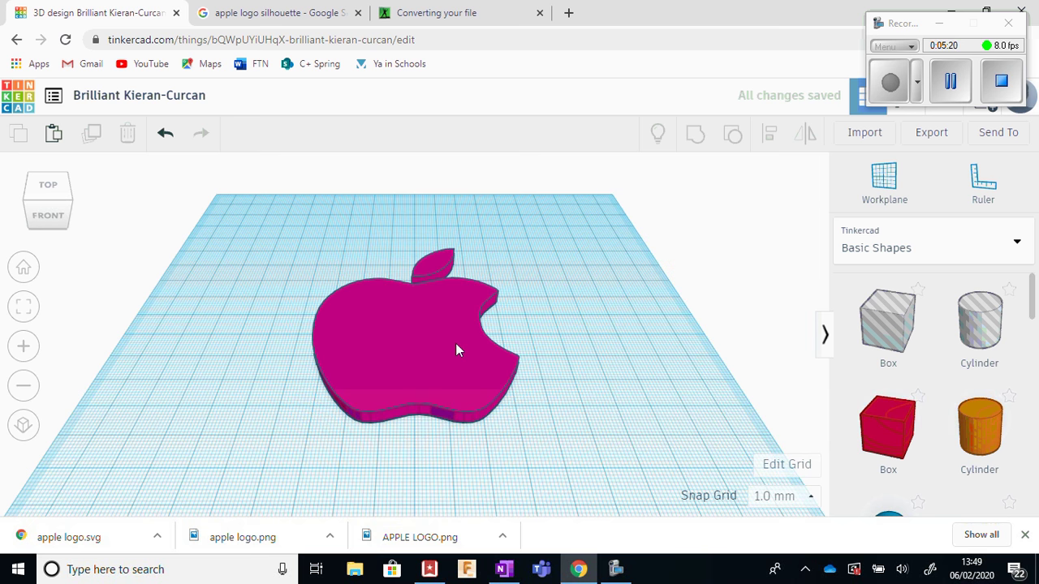
scroll(429, 316, "up", 2)
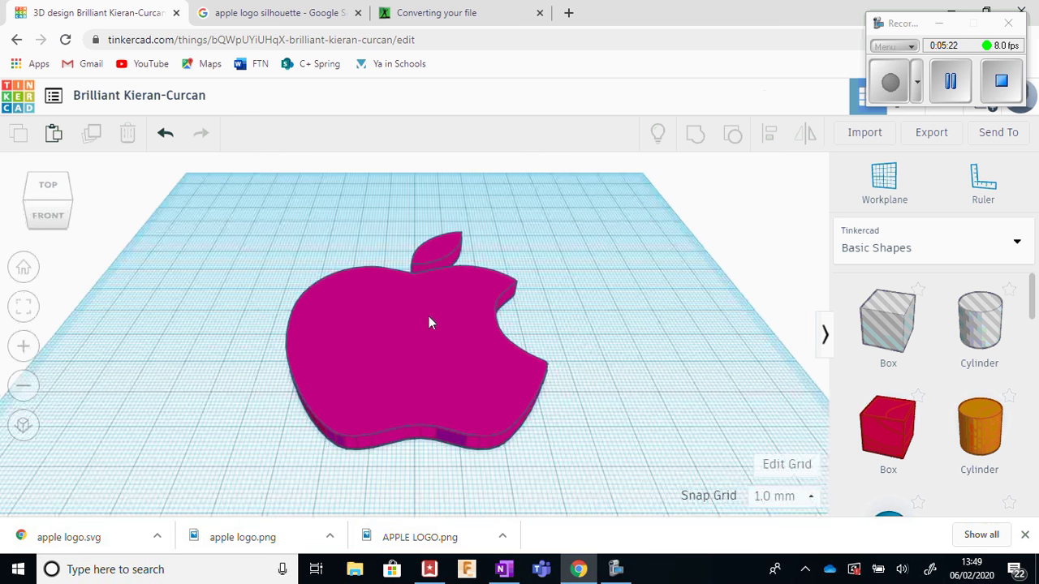